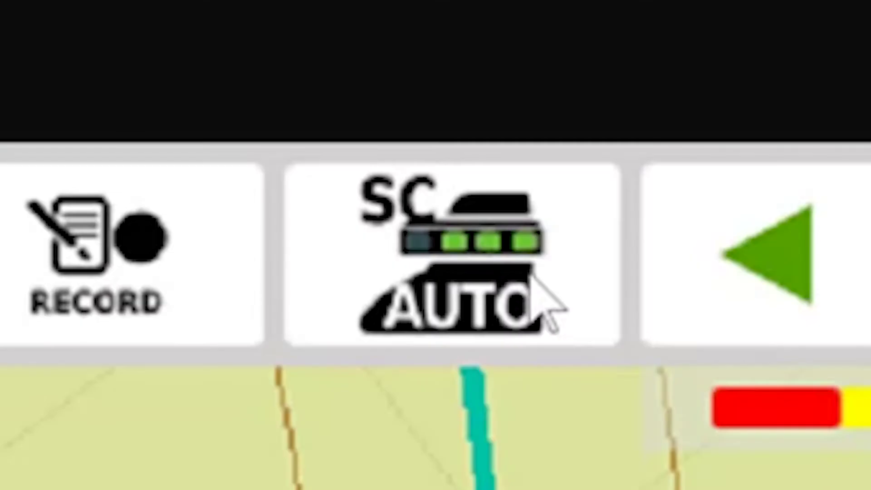
Switch section control to Auto with the inner-field headland option on, and open the section control settings
left_click(284, 83)
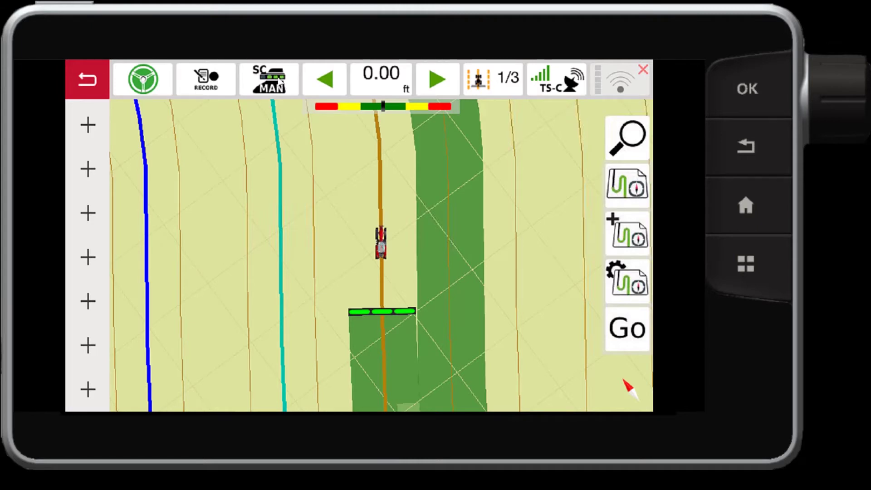
left_click(274, 82)
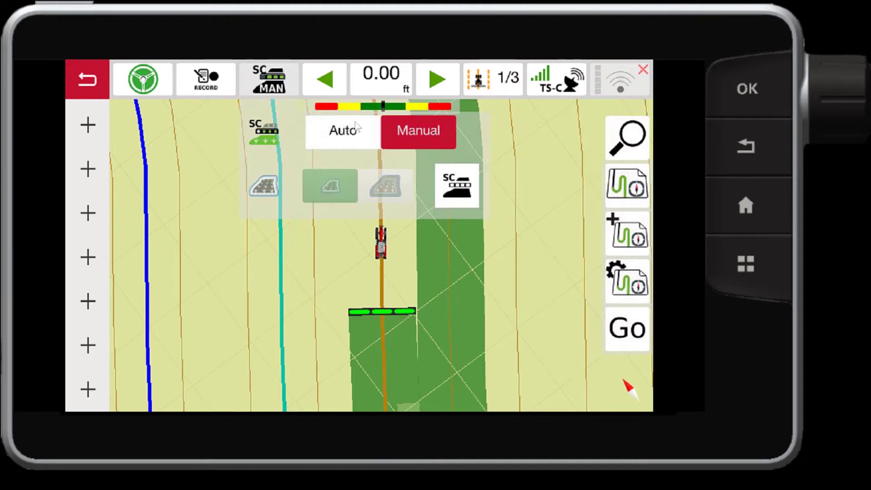
left_click(351, 136)
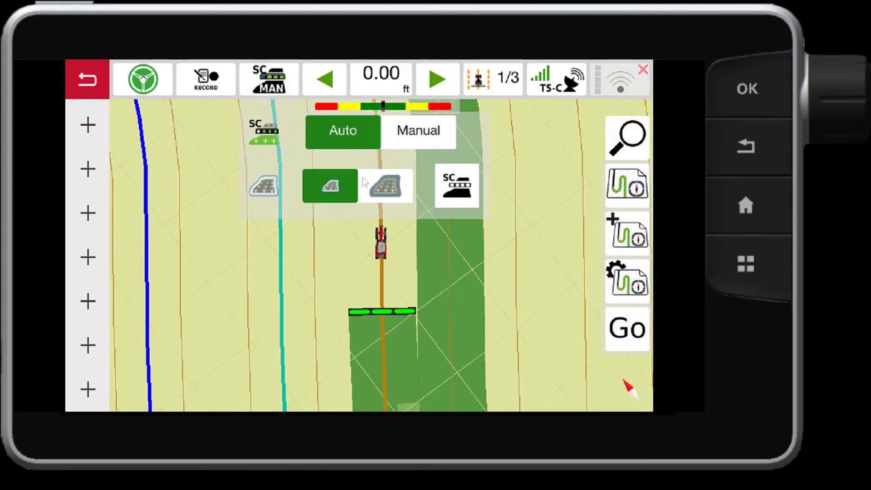
left_click(338, 186)
left_click(459, 181)
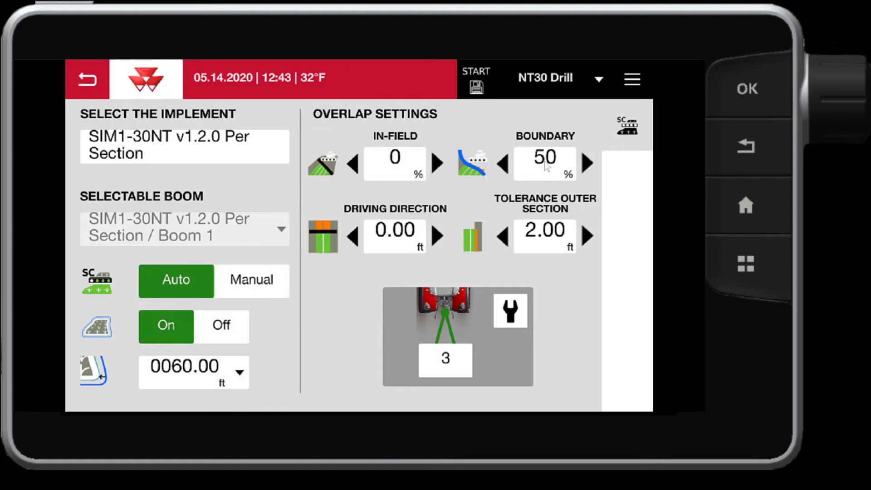
Set the in-field overlap to 50% in the section control settings and return to the field map
left_click(85, 78)
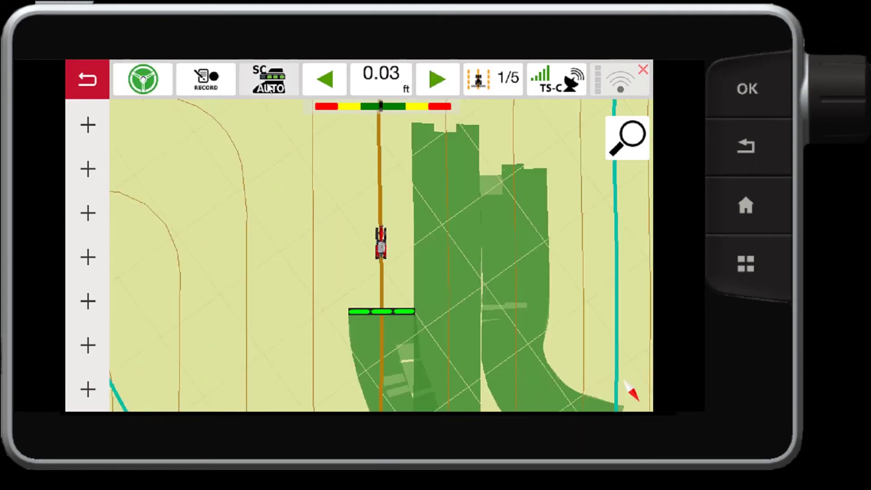
left_click(267, 80)
left_click(463, 191)
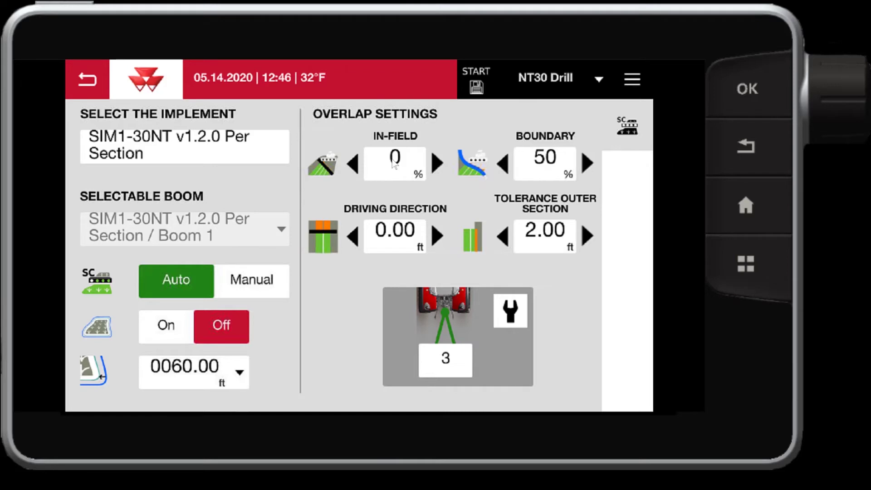
left_click(394, 163)
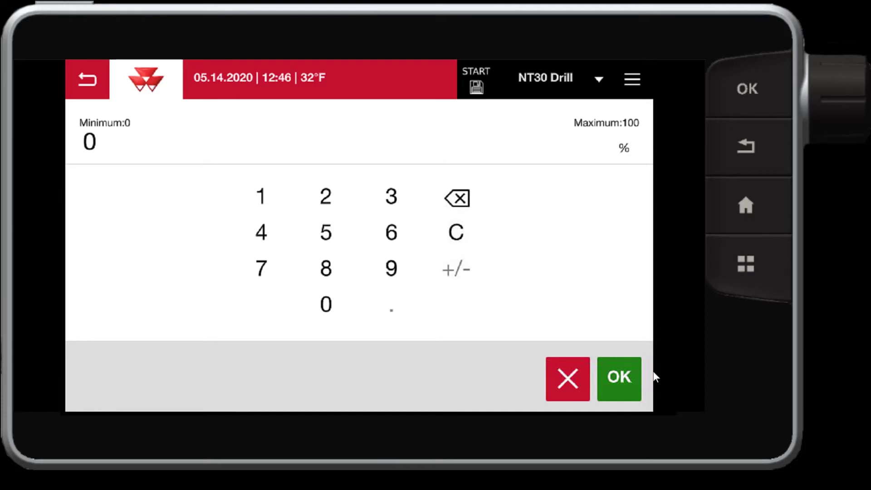
left_click(612, 376)
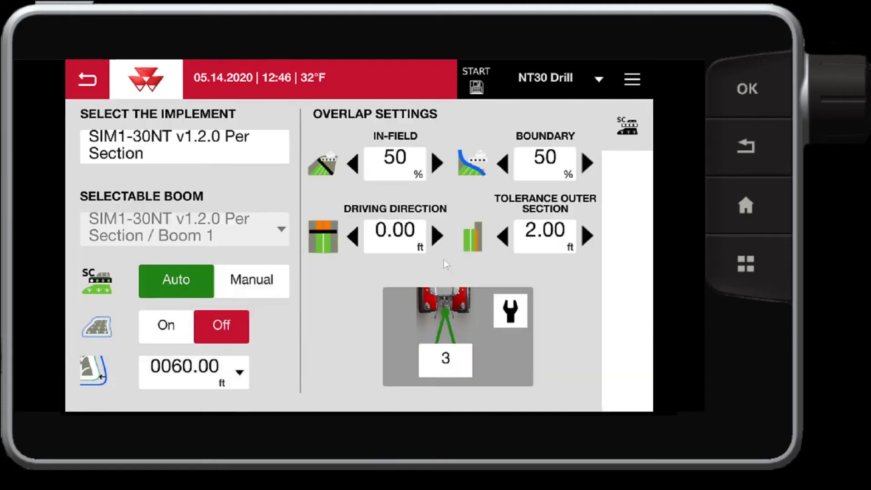
left_click(83, 81)
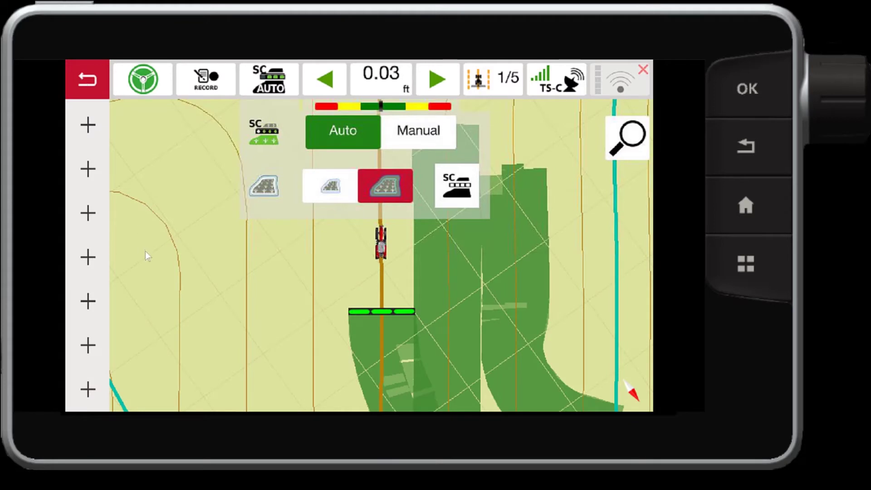
left_click(219, 266)
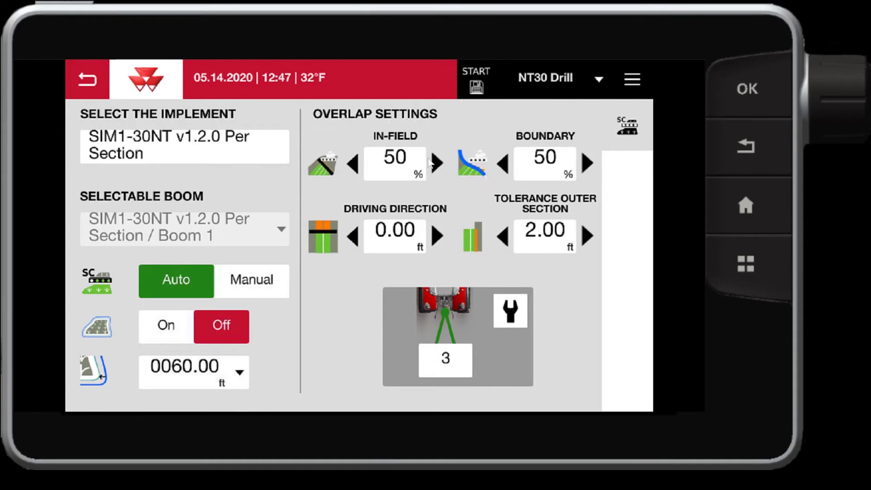
Set both the in-field overlap and the boundary overlap to 0%
left_click(401, 164)
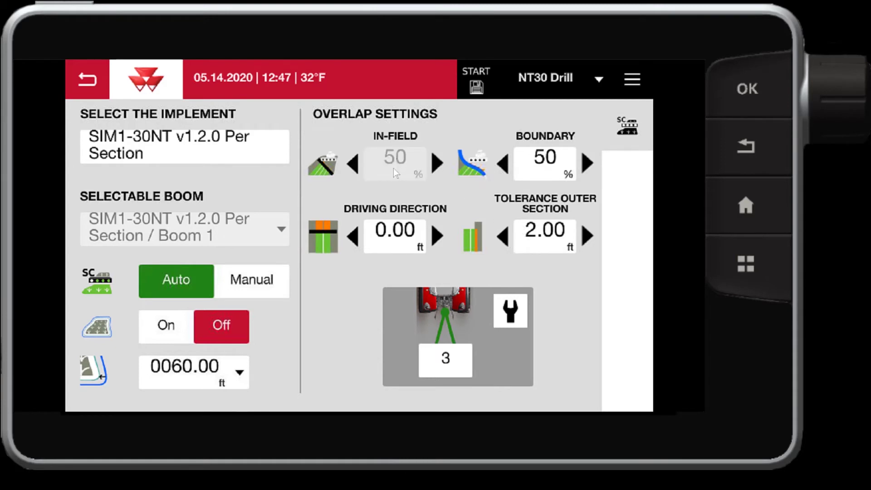
left_click(326, 304)
left_click(619, 376)
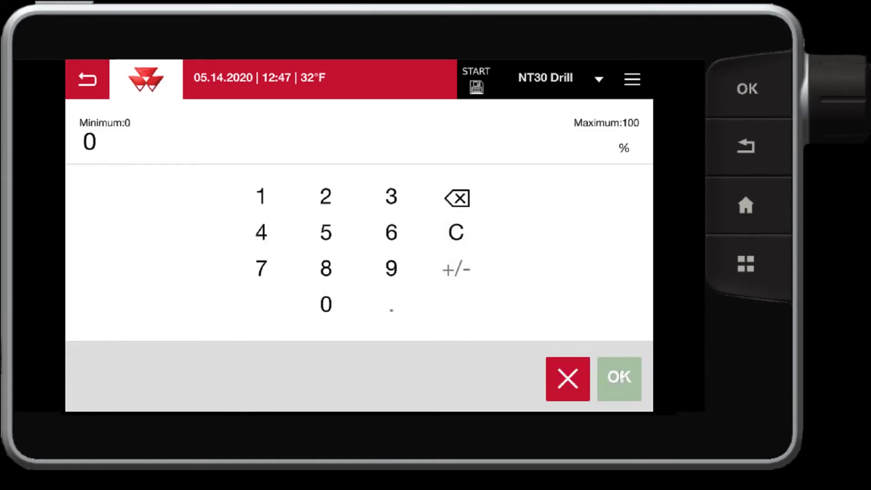
left_click(556, 157)
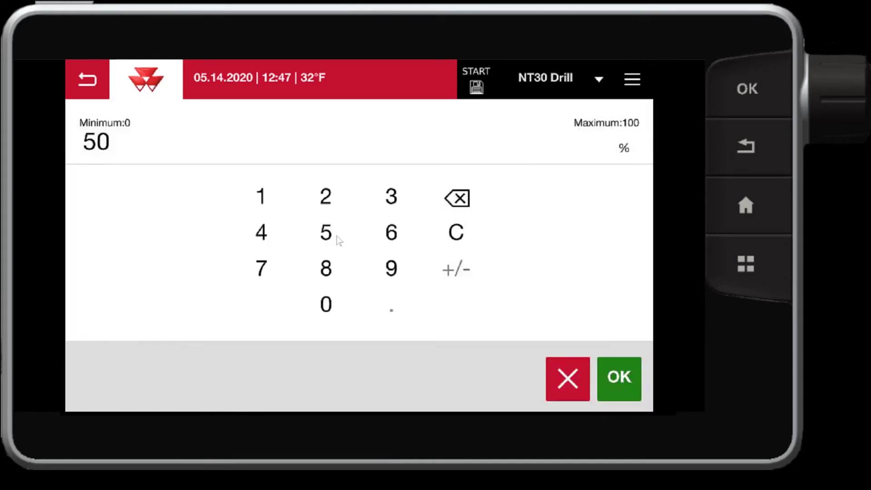
left_click(327, 312)
key("Return")
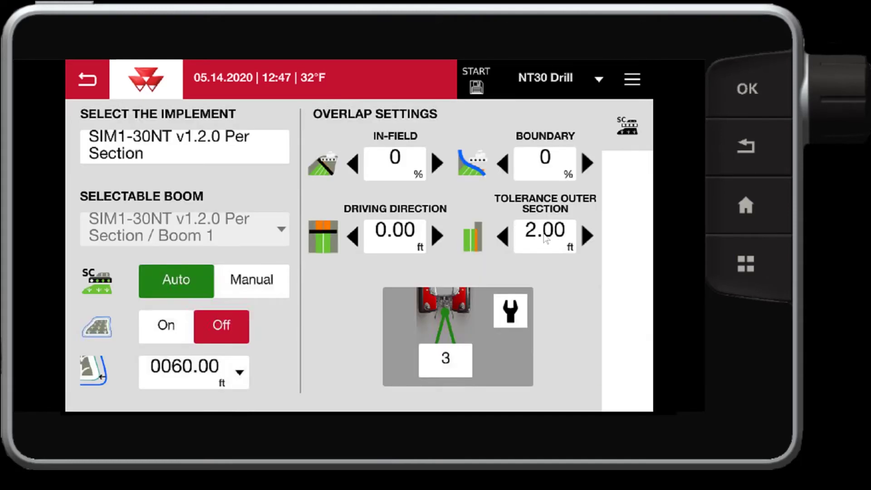
Set the tolerance for the outer section to -2.00 ft and leave the overlap settings
left_click(547, 237)
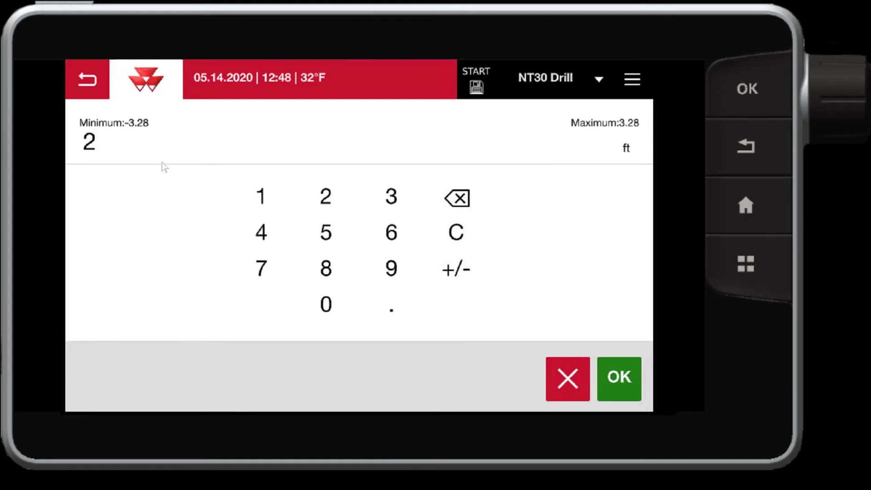
left_click(464, 271)
left_click(621, 378)
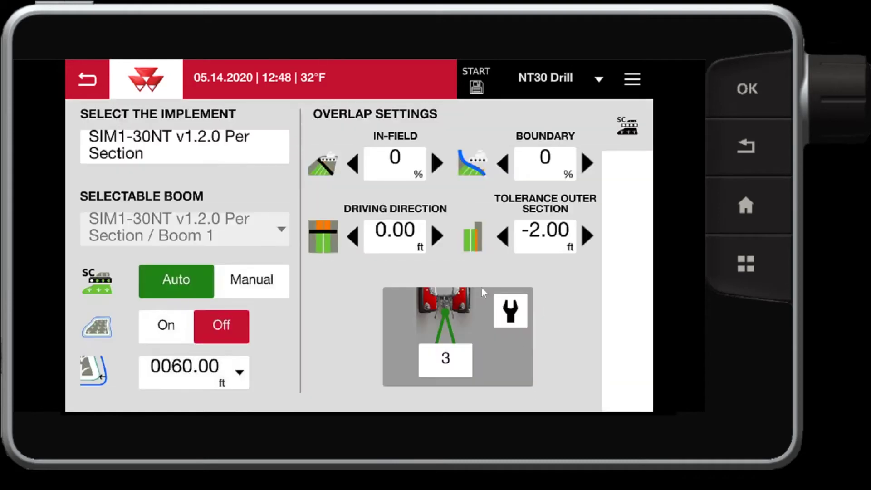
left_click(87, 79)
Set the driving direction overlap to 6 ft and return to the field map
left_click(396, 235)
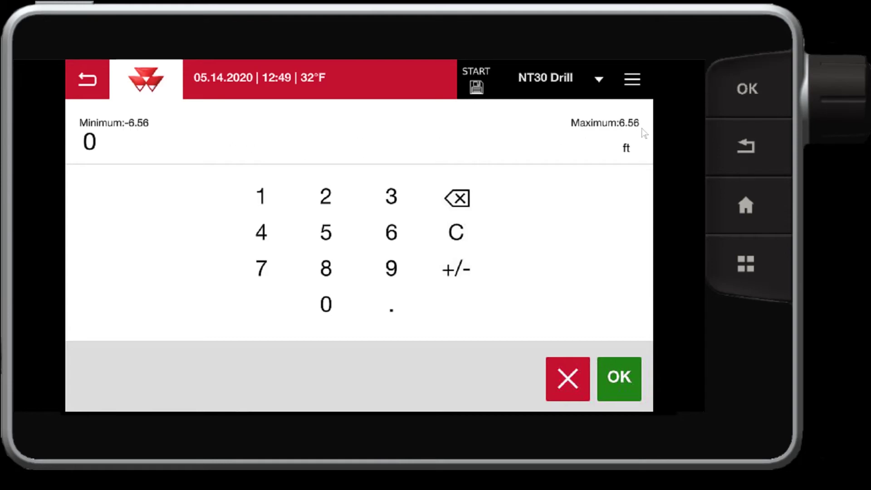
left_click(392, 235)
left_click(608, 382)
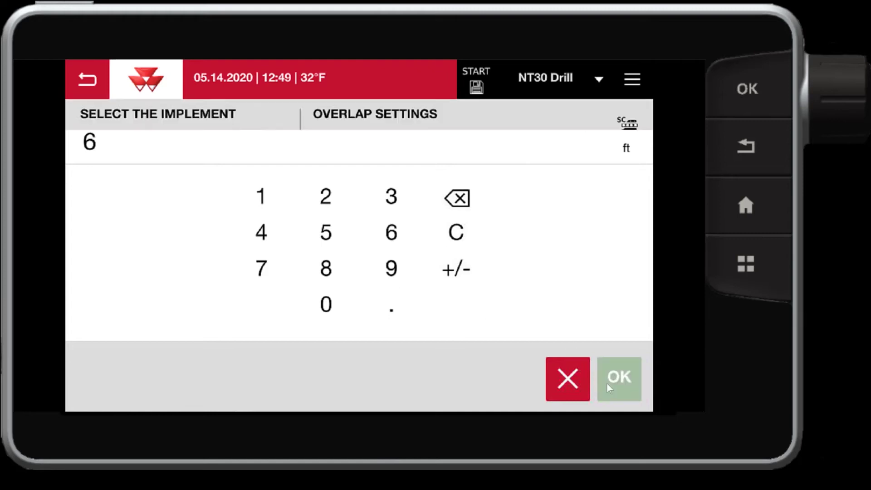
left_click(84, 79)
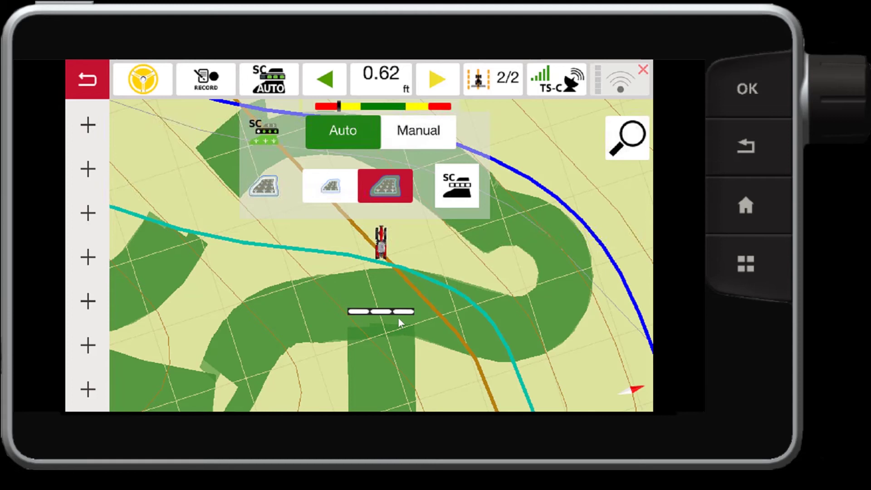
Review the overlap settings and the in-field overlap's allowed range without entering a new value
left_click(457, 185)
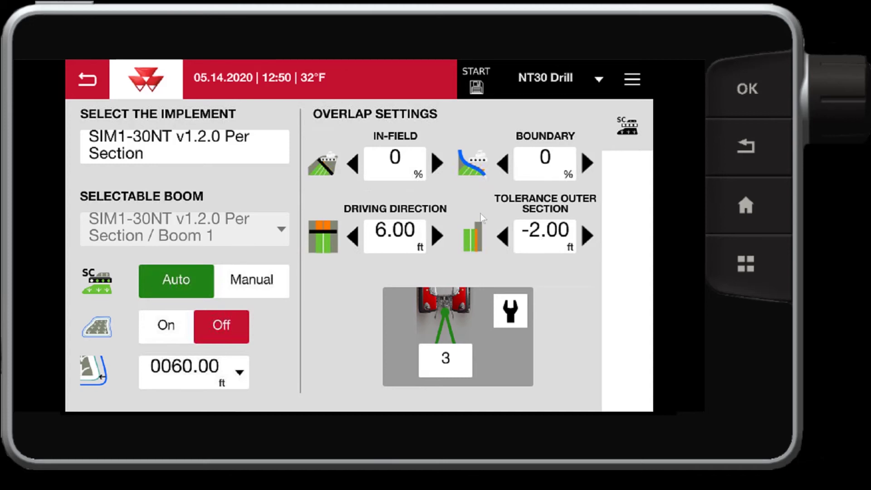
left_click(389, 163)
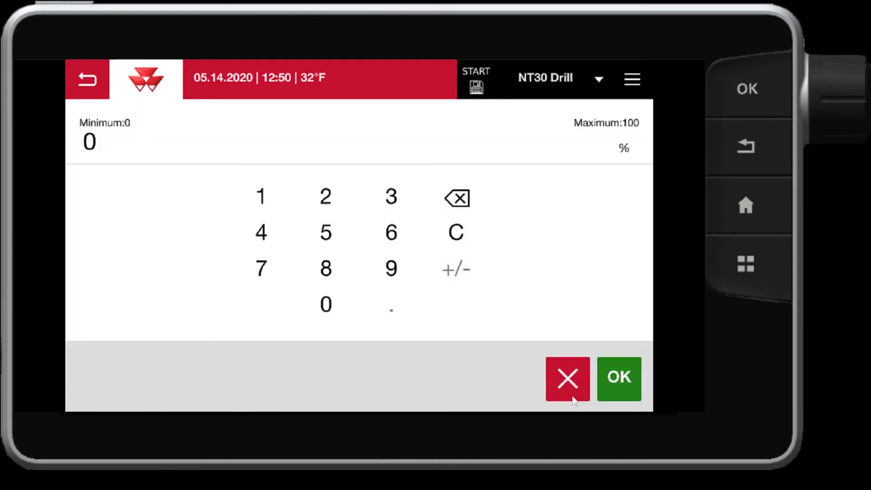
left_click(573, 377)
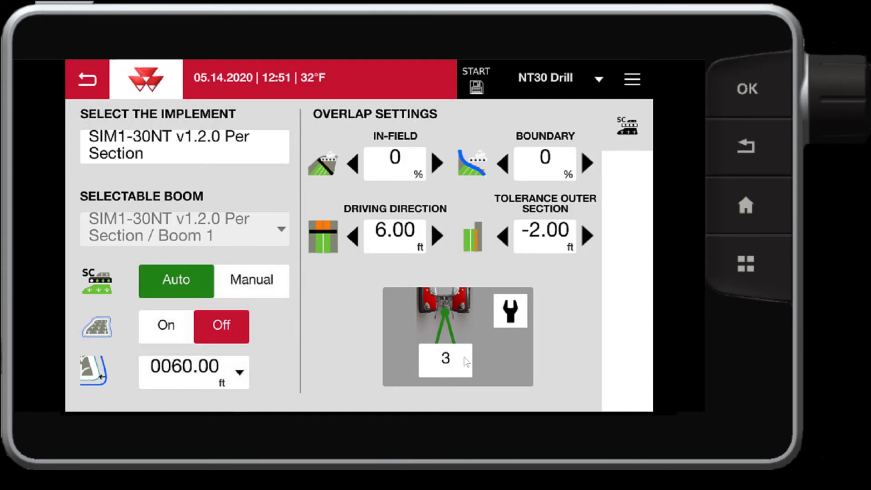
left_click(418, 333)
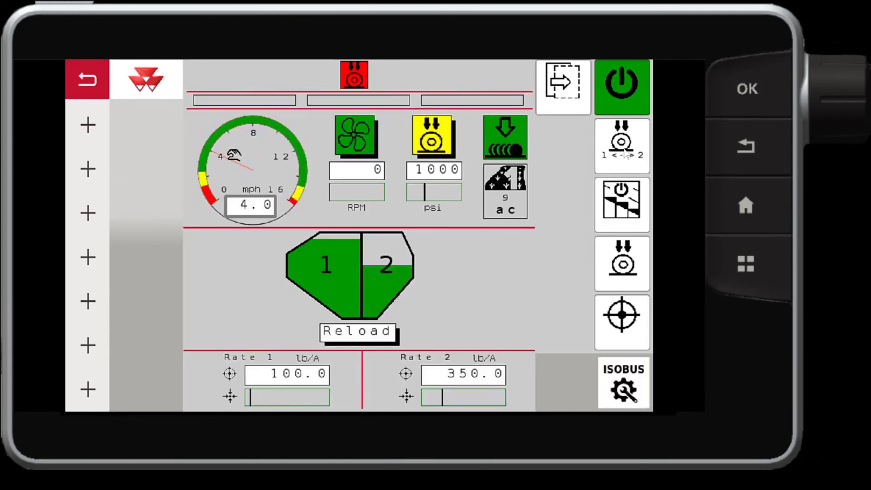
Open the drill's Section Control Setup to check the on and off delays of each section
left_click(565, 88)
left_click(621, 257)
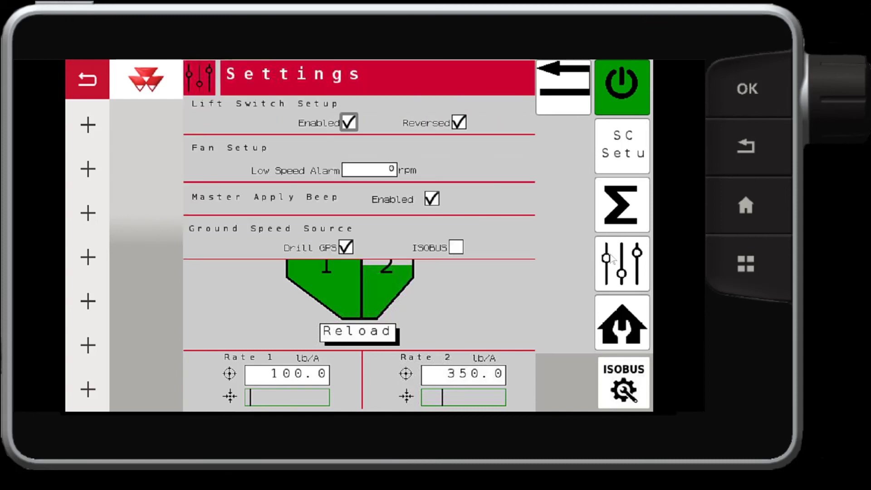
left_click(615, 152)
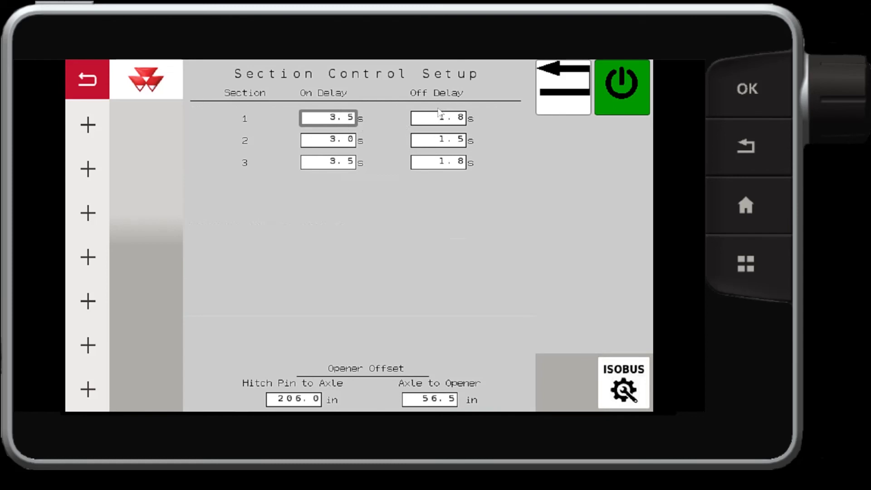
Return from the drill setup to the field map and close the section control quick settings
left_click(89, 80)
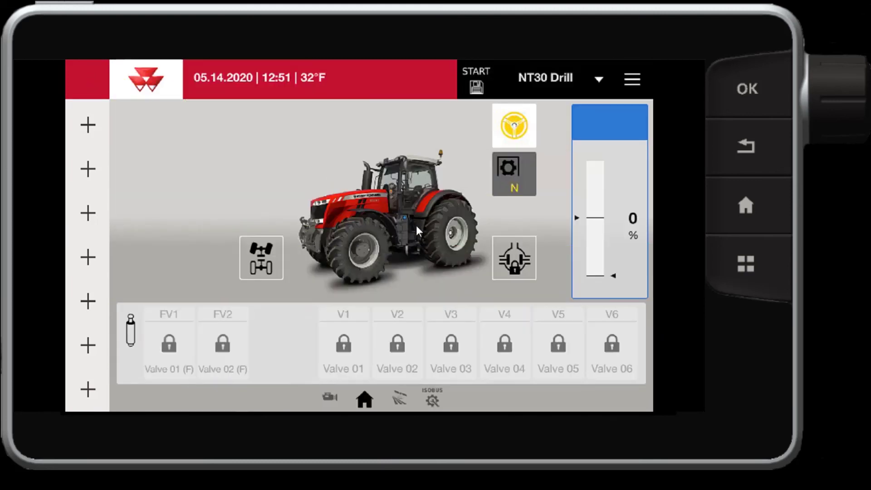
left_click_drag(368, 217, 179, 245)
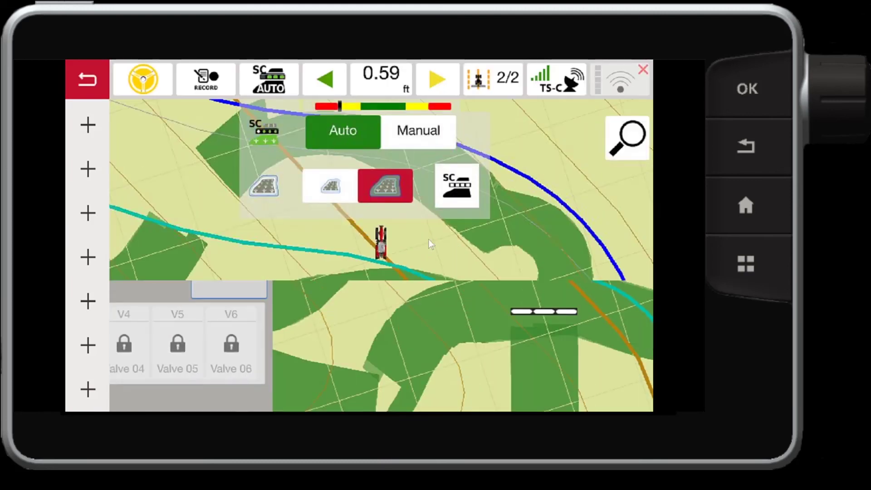
left_click(458, 185)
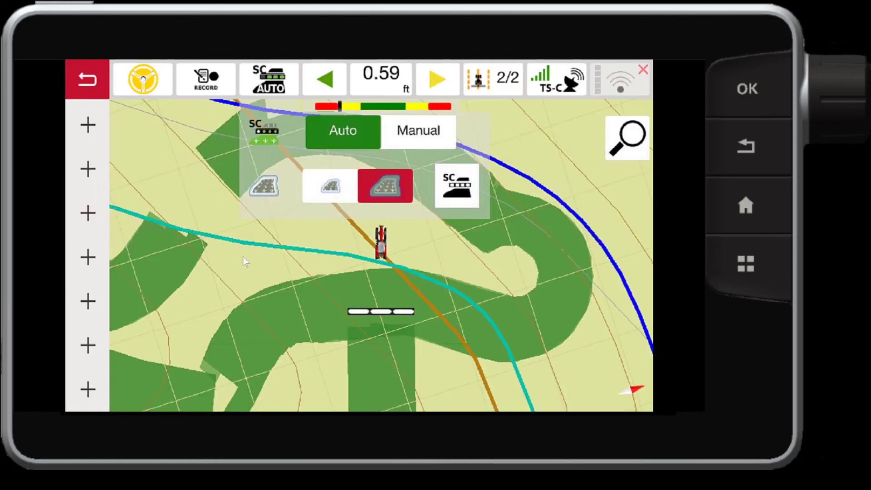
left_click(390, 312)
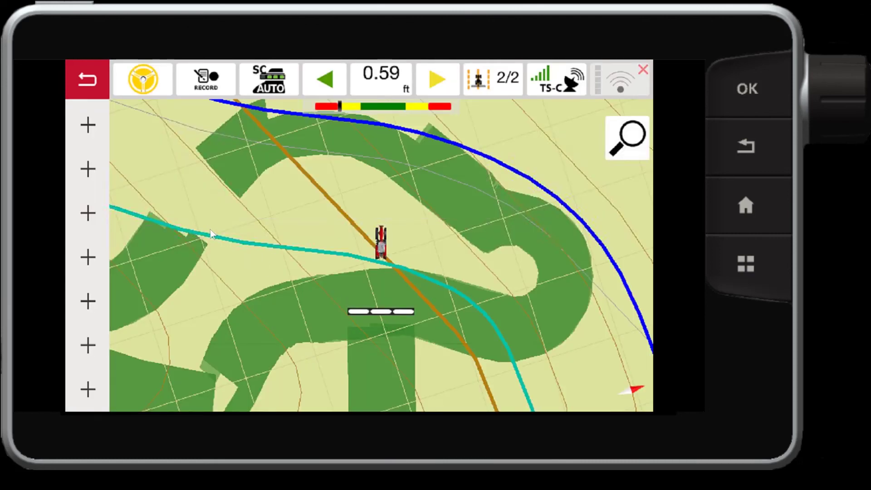